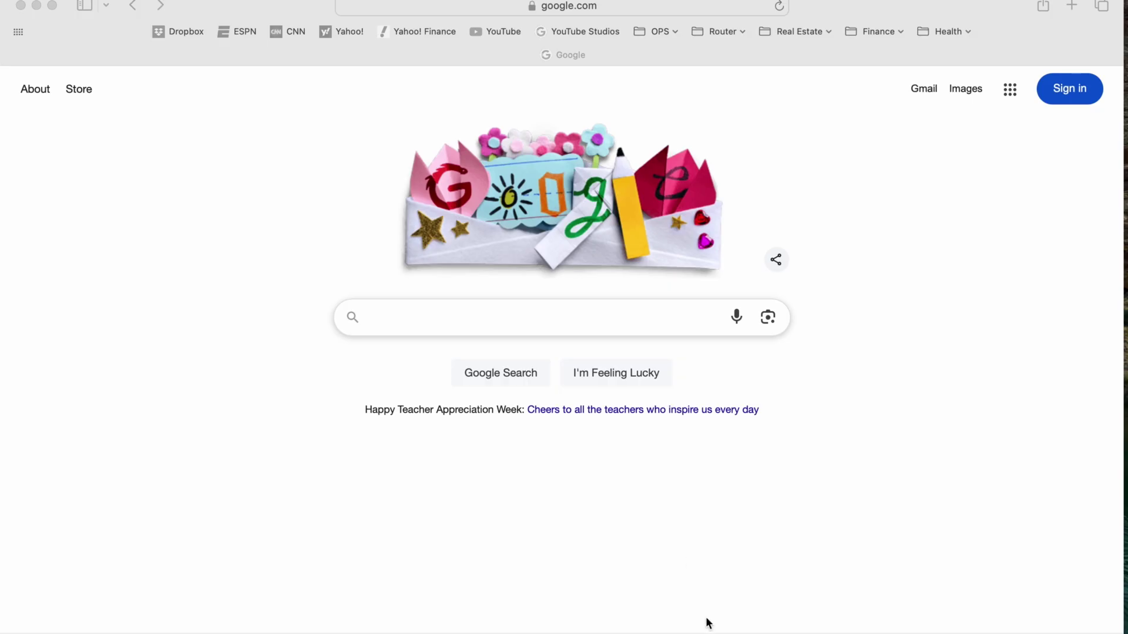
- Open goprolabs.com and go to the Get Started page for GoPro Labs
left_click(475, 9)
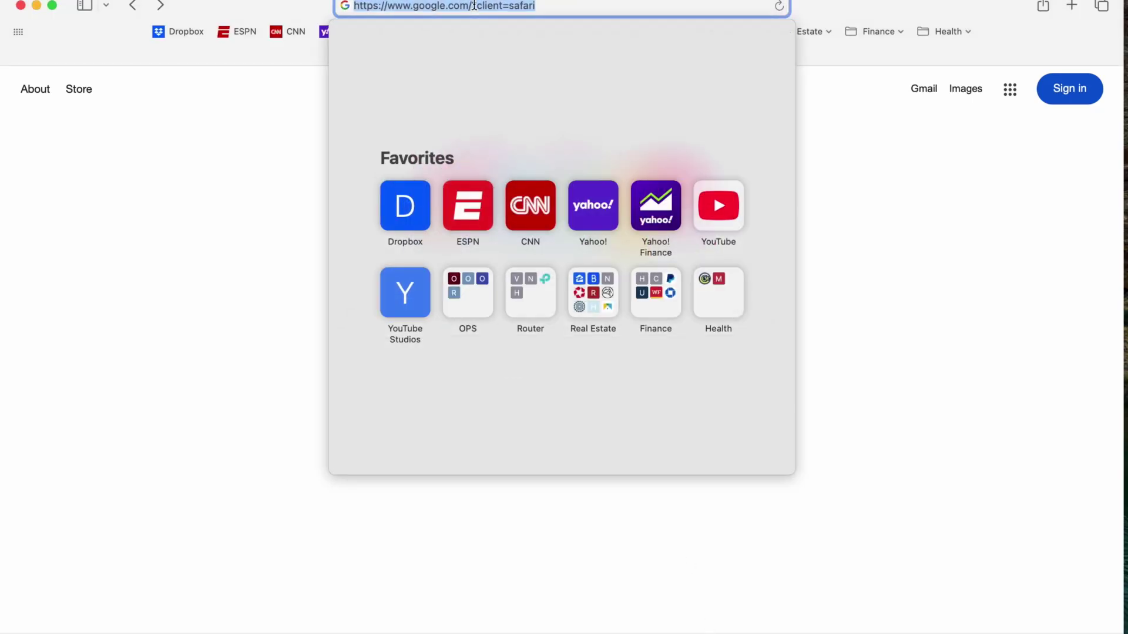
type("goprolabs.co")
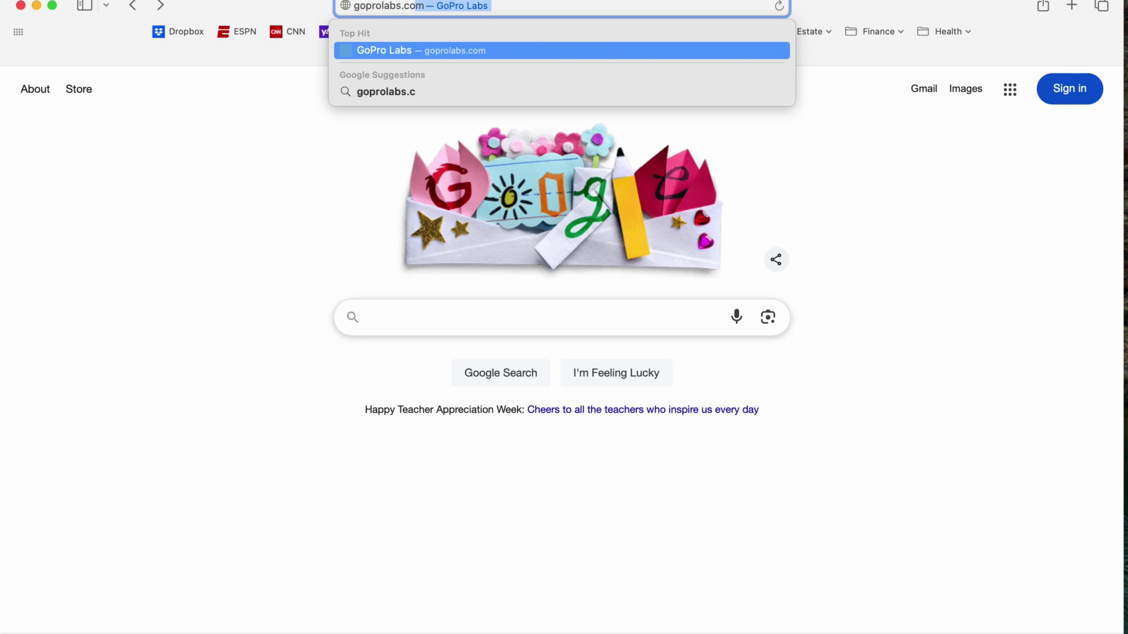
key("Return")
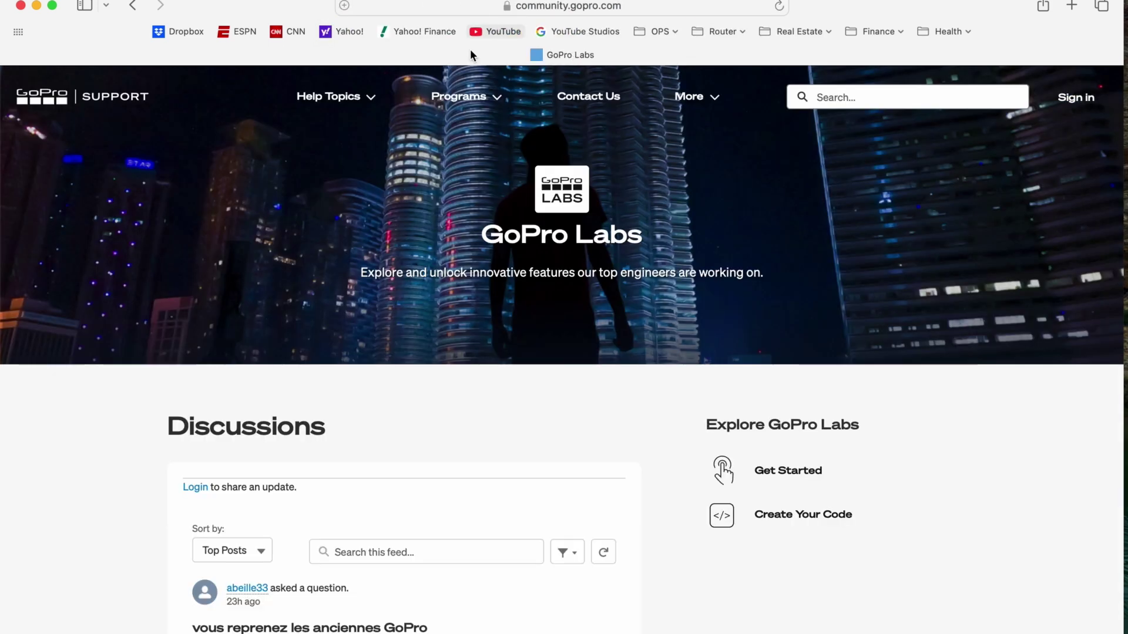
scroll(525, 412, "down", 3)
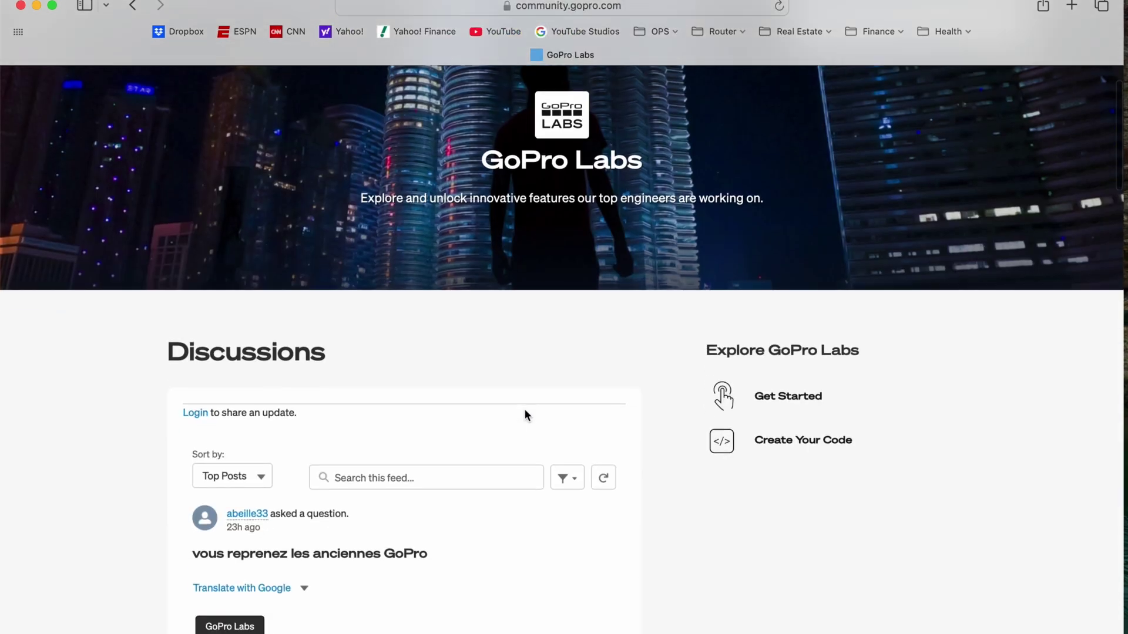
left_click(774, 397)
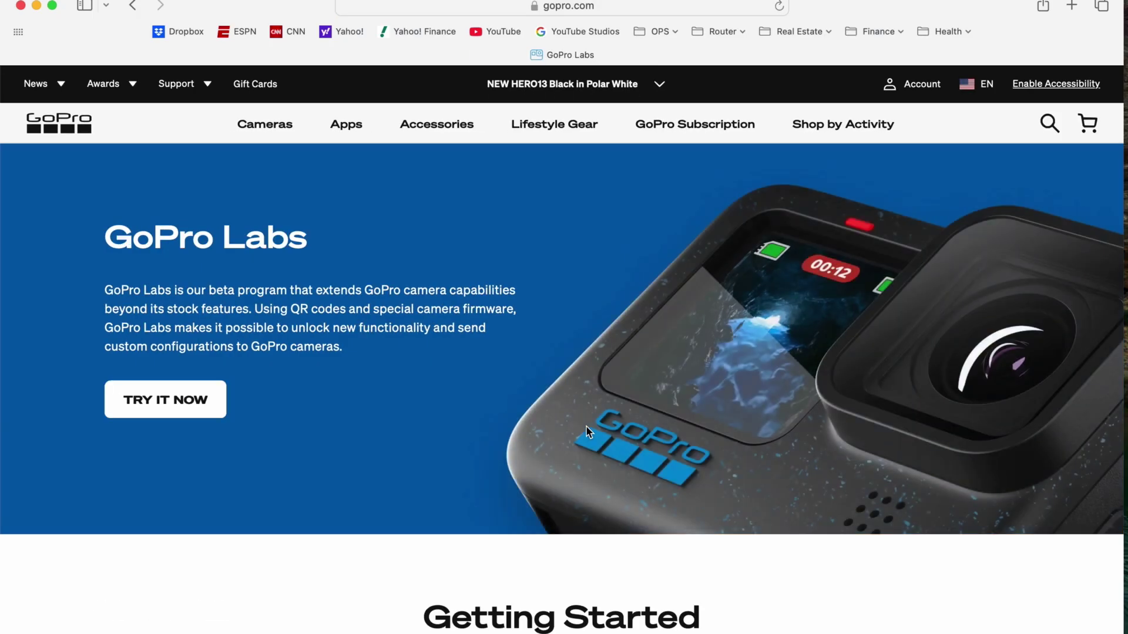
- Open the GoPro Labs Information article and follow its link for downloading the GoPro Labs firmware
scroll(586, 429, "down", 10)
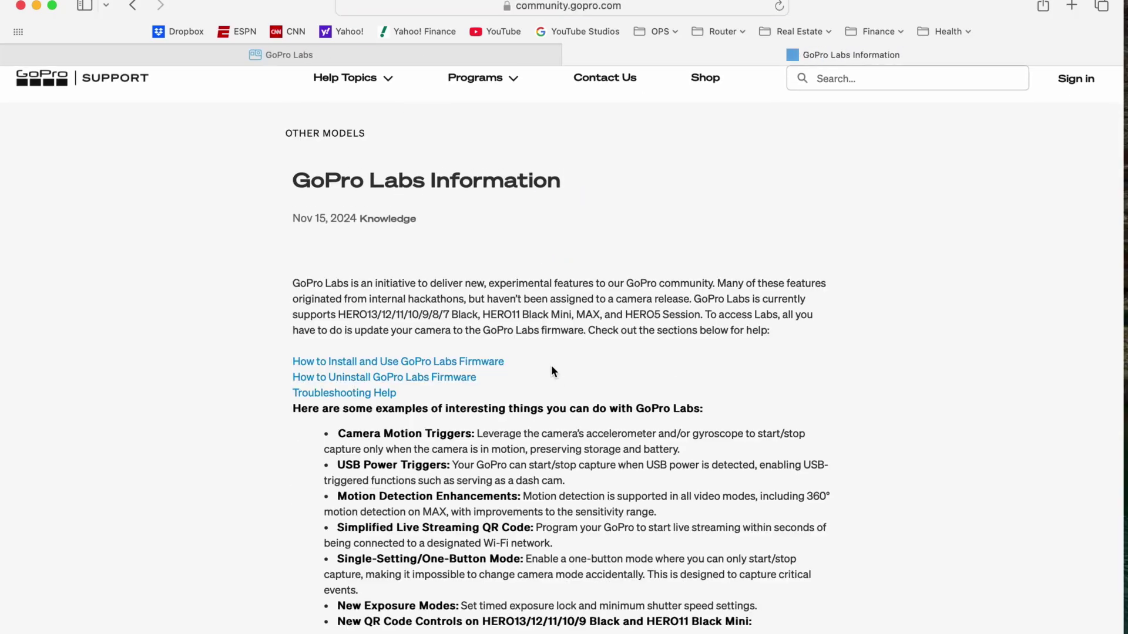
scroll(554, 371, "down", 3)
scroll(551, 364, "down", 5)
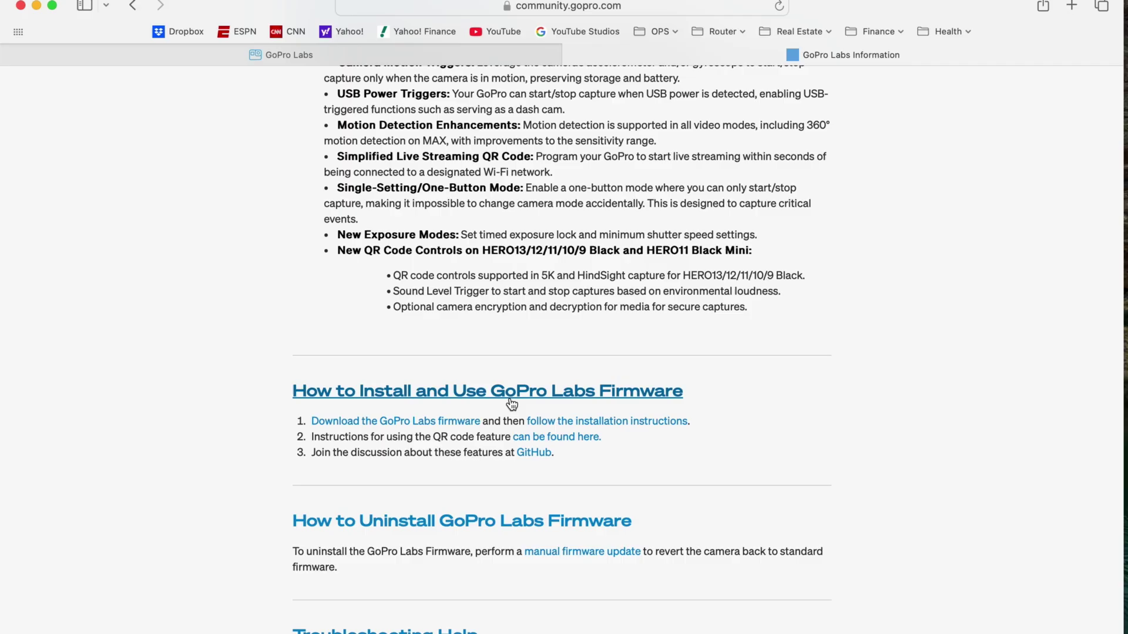
left_click(374, 422)
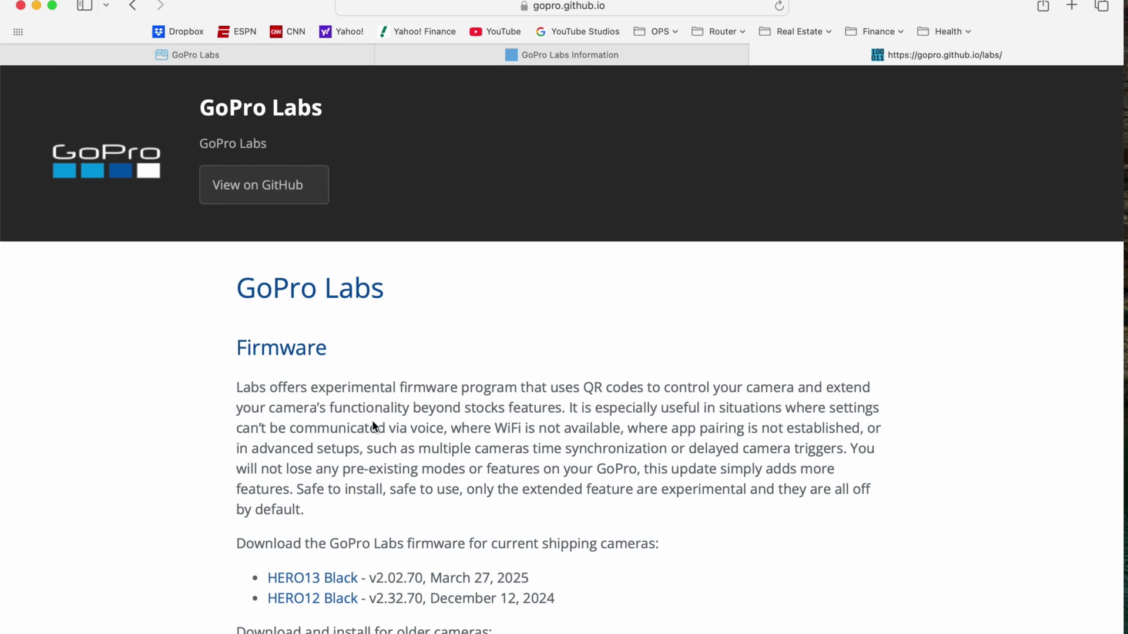
- Download the HERO10 Black Labs firmware and confirm deleting the archive LABS_HERO10_01_62_70.zip
scroll(374, 425, "down", 3)
scroll(374, 425, "down", 2)
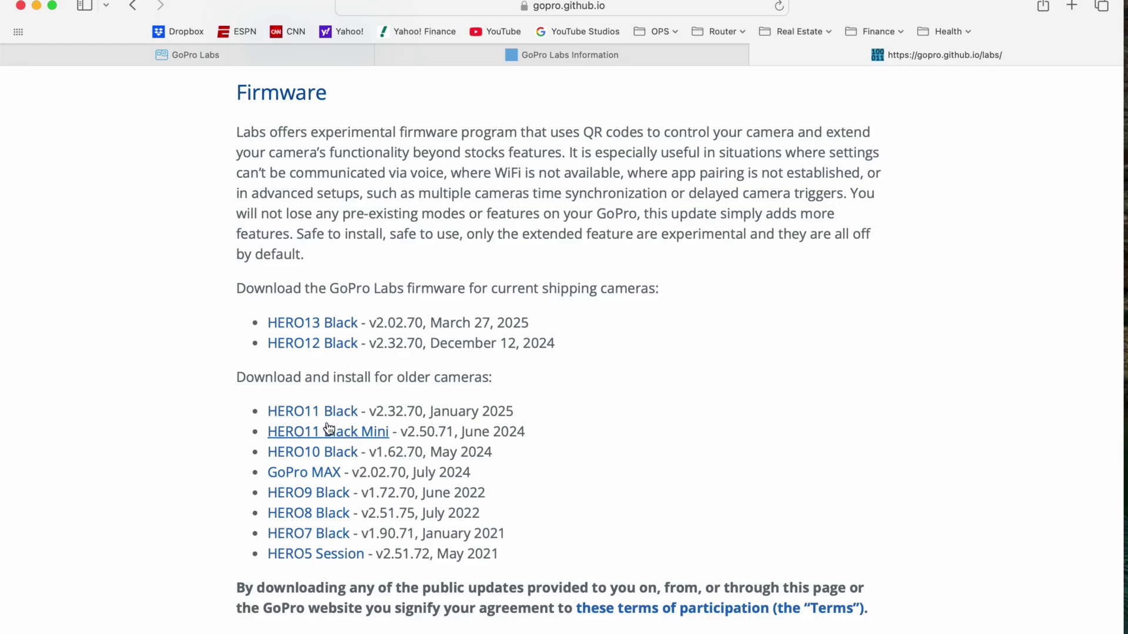
left_click(318, 455)
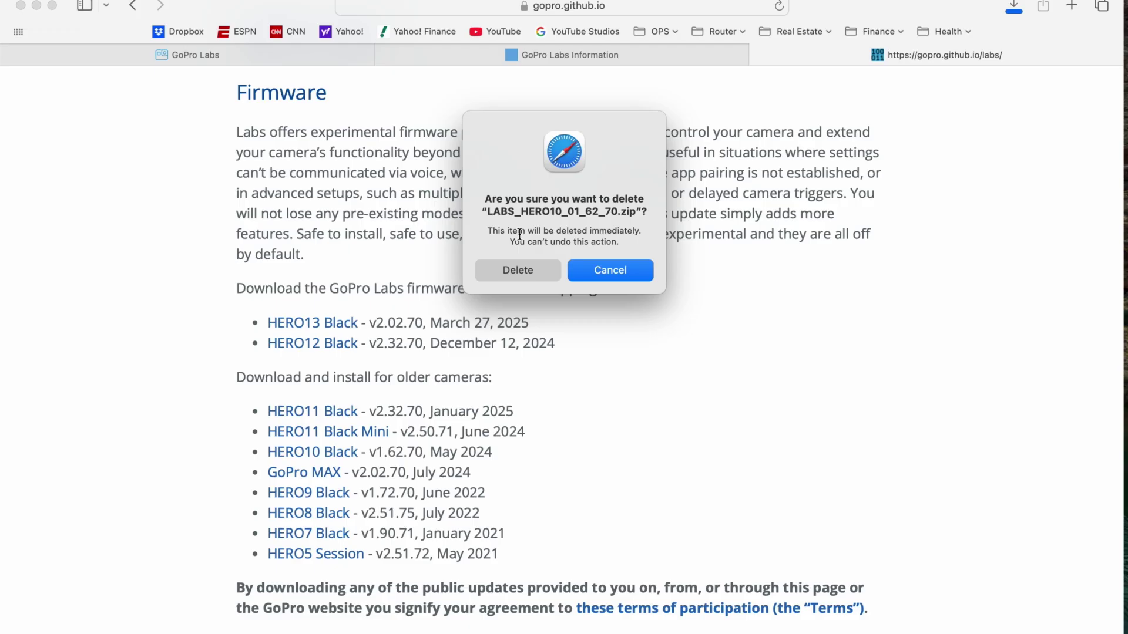
left_click(515, 270)
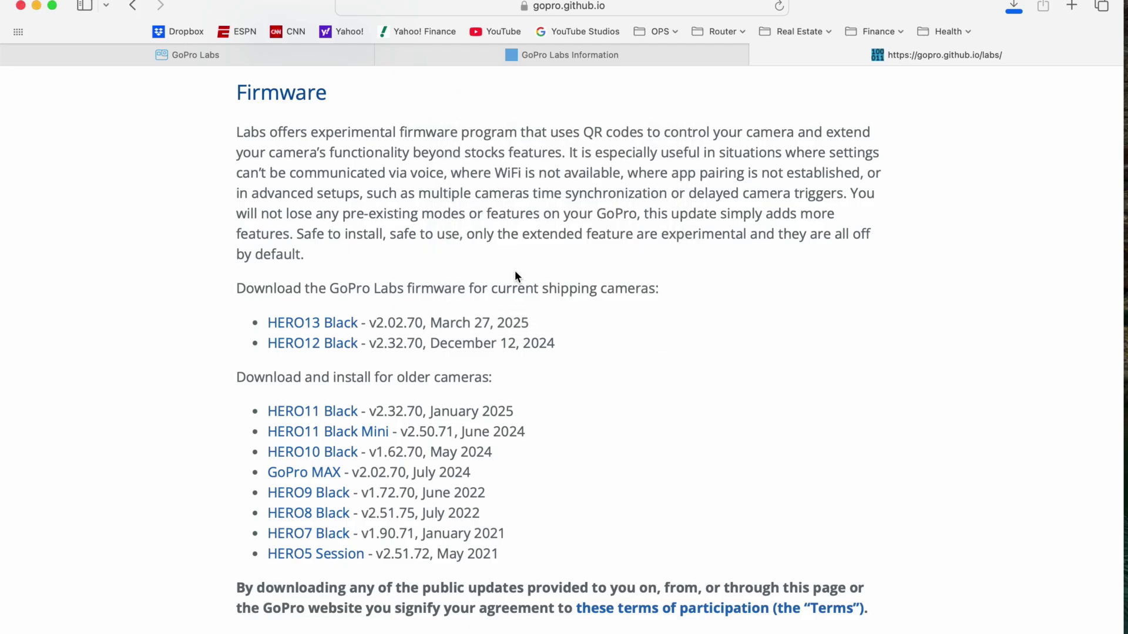
- Open the downloaded UPDATE folder's location in Finder, copy the UPDATE folder and close the Downloads window
left_click(1012, 6)
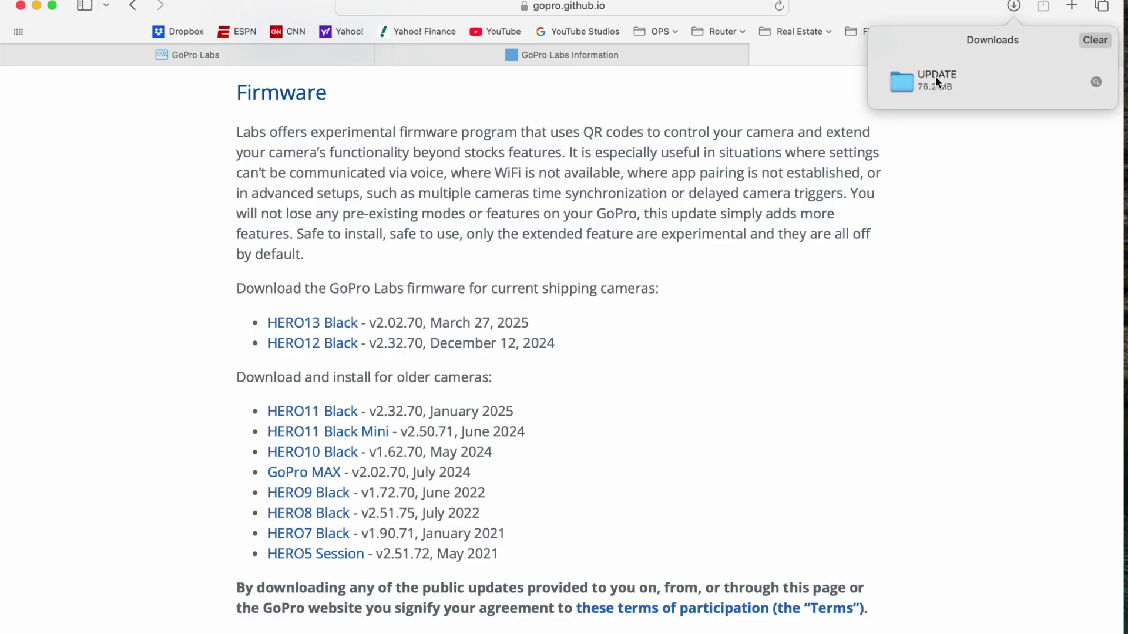
right_click(935, 76)
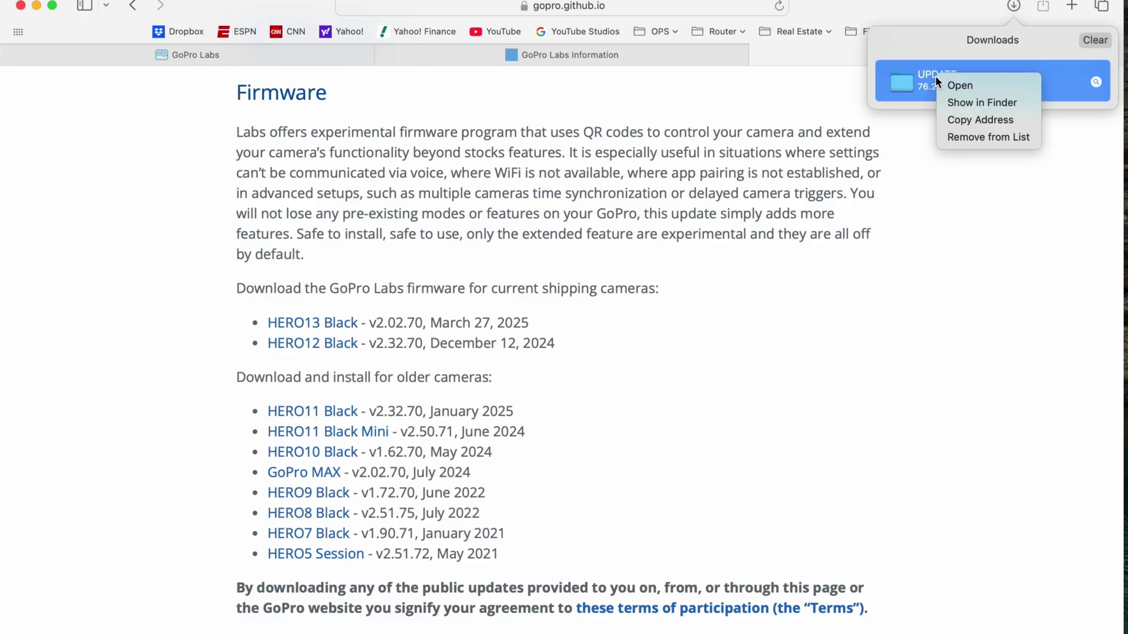
left_click(962, 83)
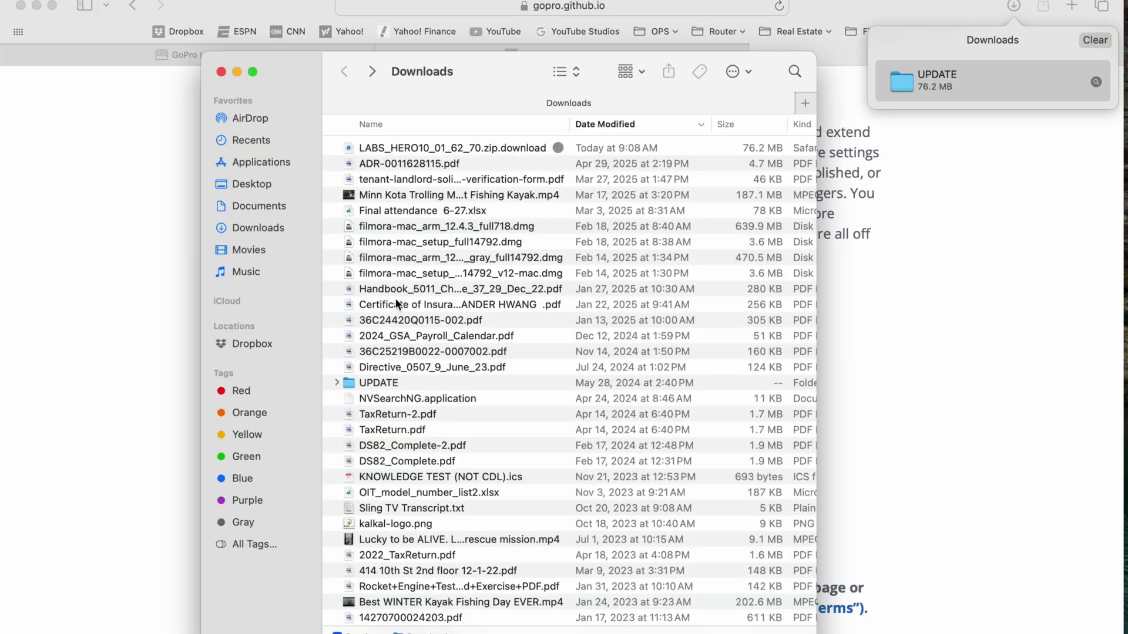
right_click(381, 385)
left_click(405, 366)
left_click(221, 72)
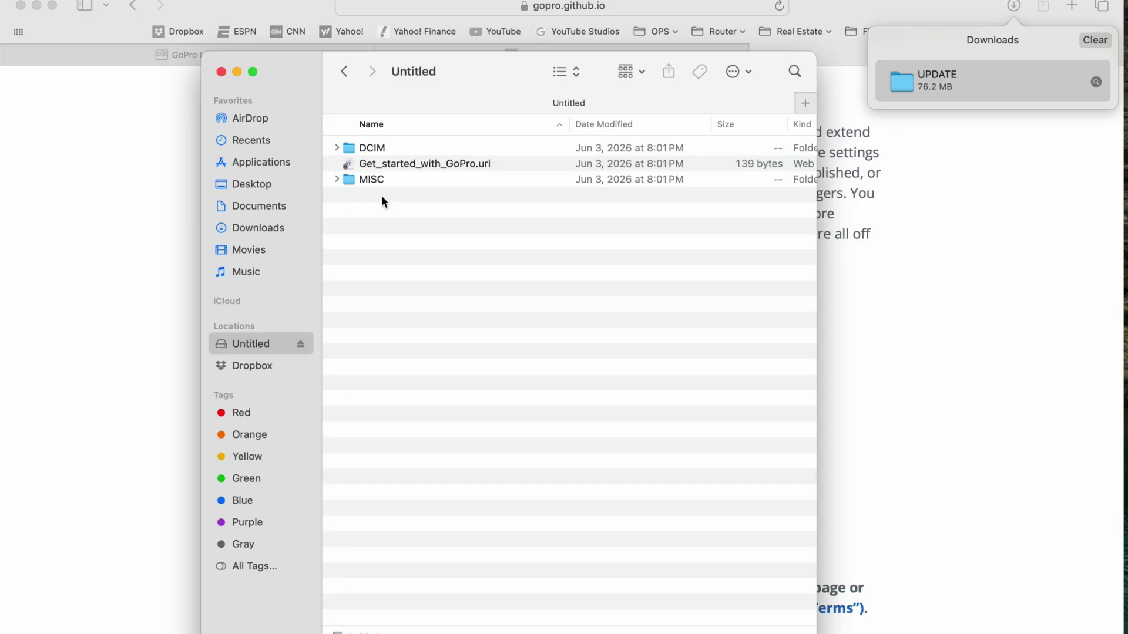
- Paste the copied UPDATE folder onto the Untitled drive, then eject the drive after checking the folder's files
right_click(382, 200)
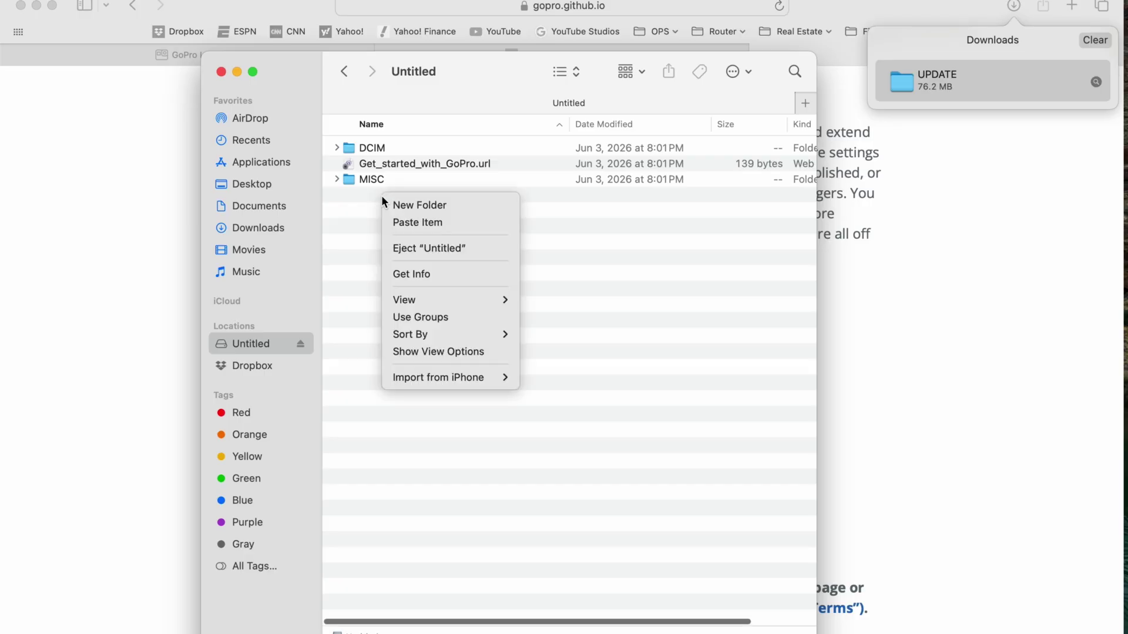
left_click(410, 224)
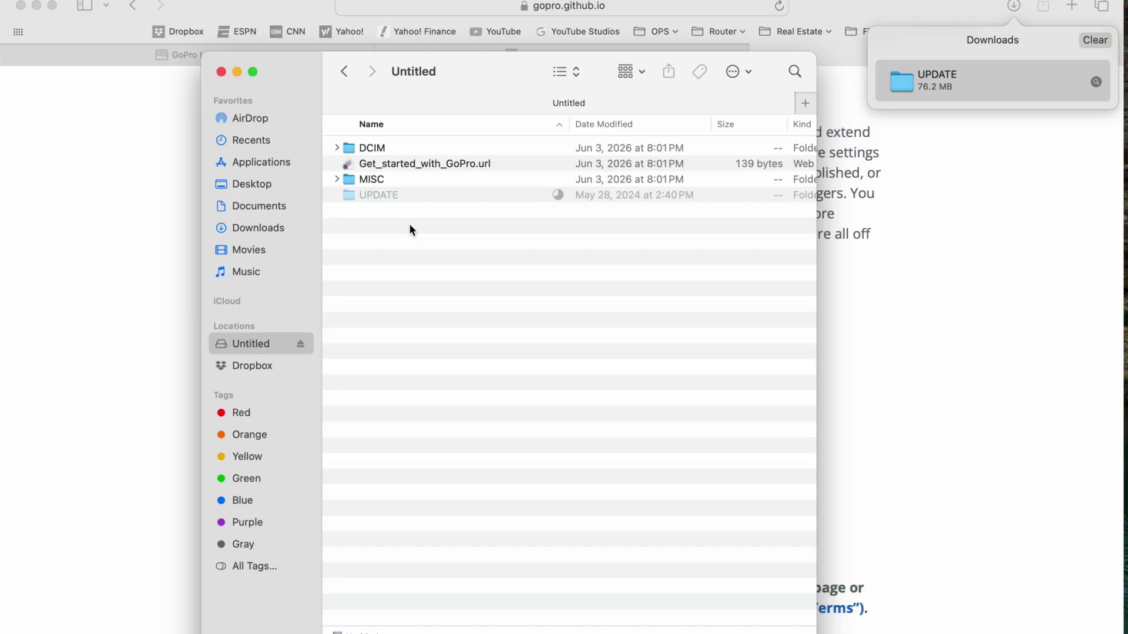
double_click(385, 194)
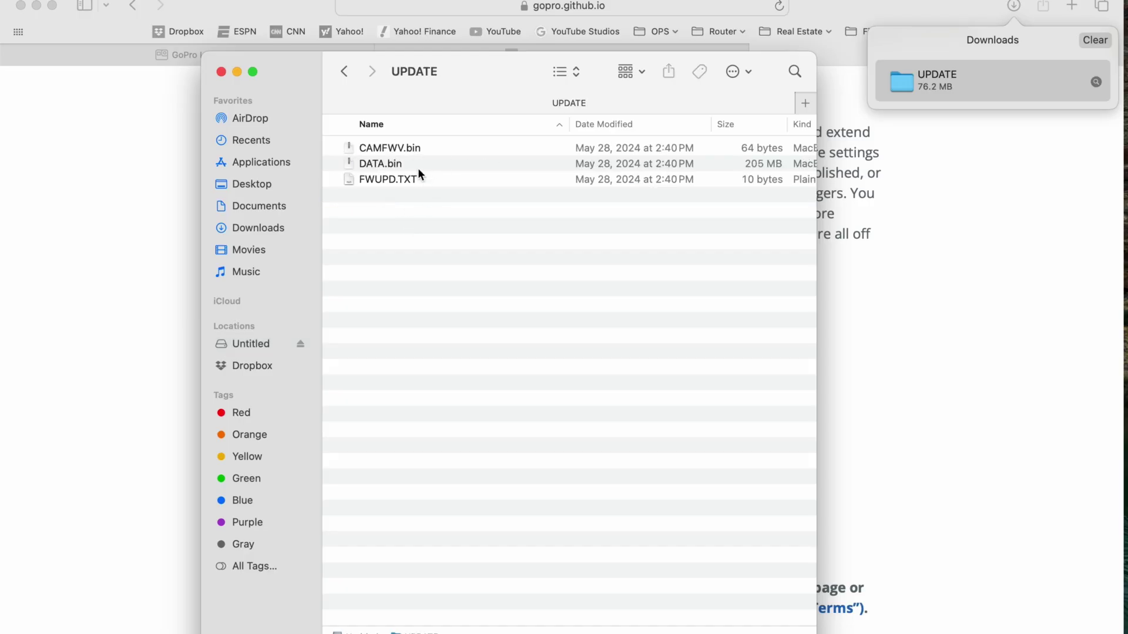
left_click(345, 71)
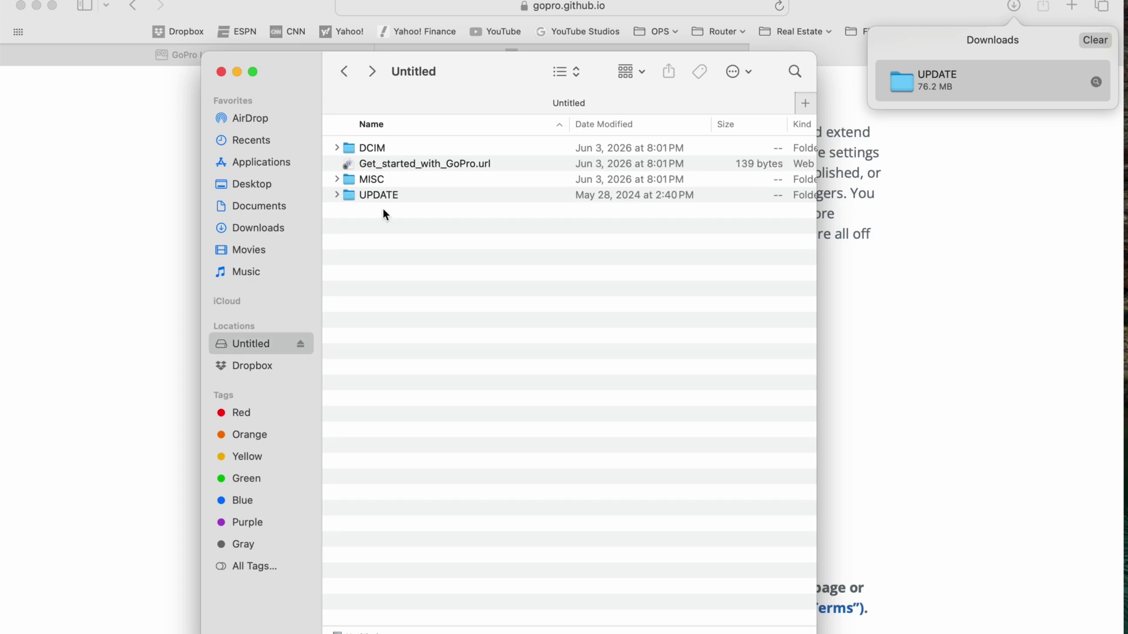
right_click(304, 348)
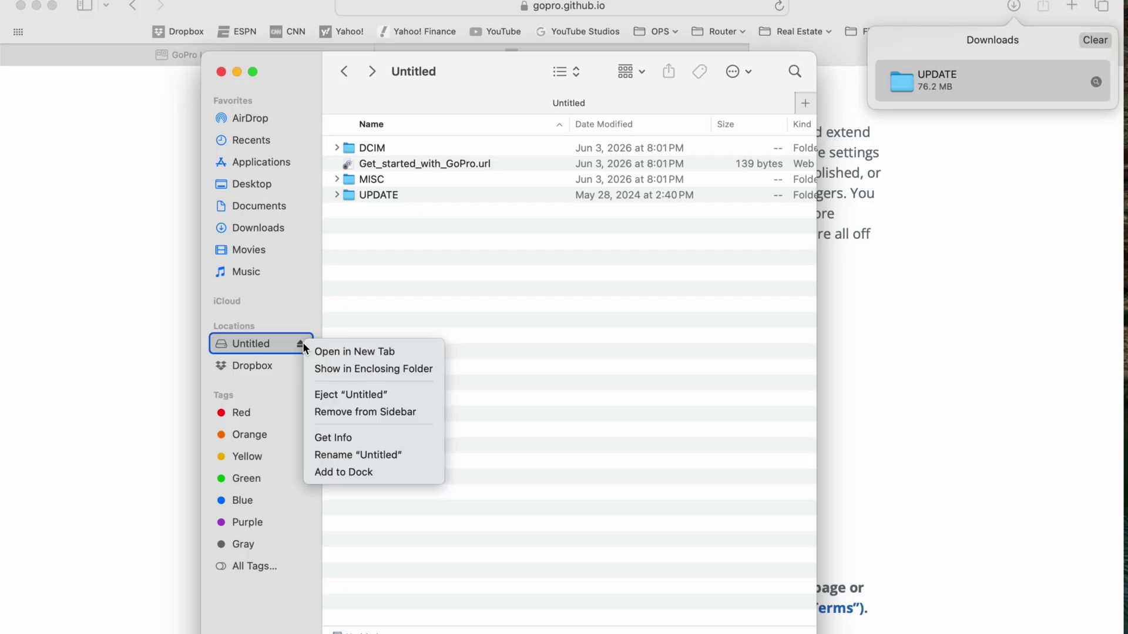
left_click(332, 395)
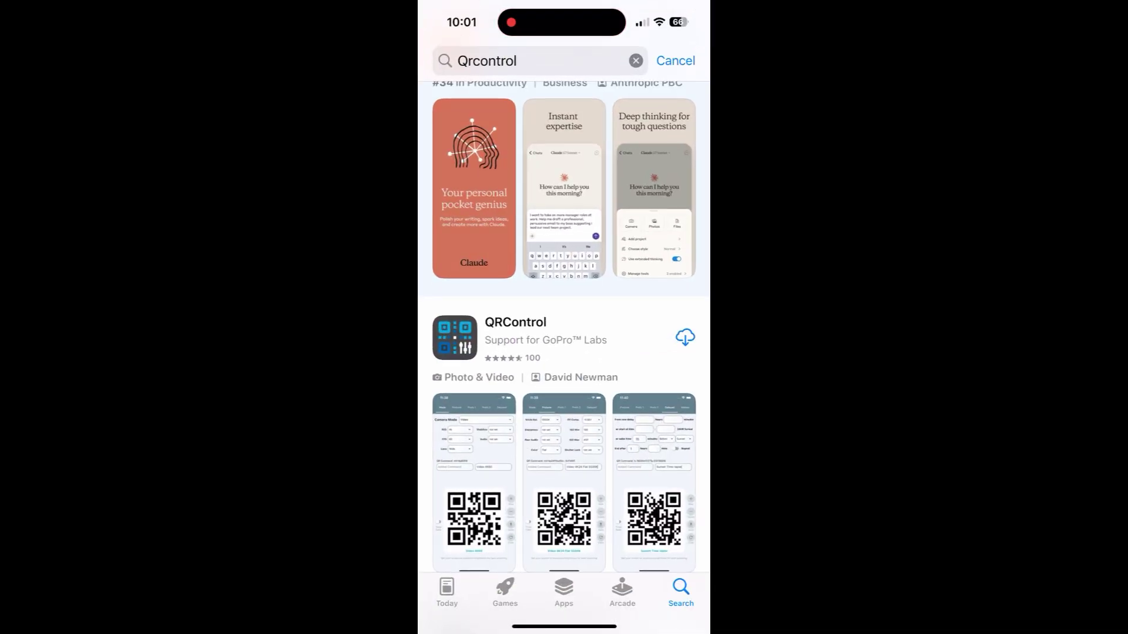
- Install the QRControl app from the App Store on the phone and open it
left_click(516, 60)
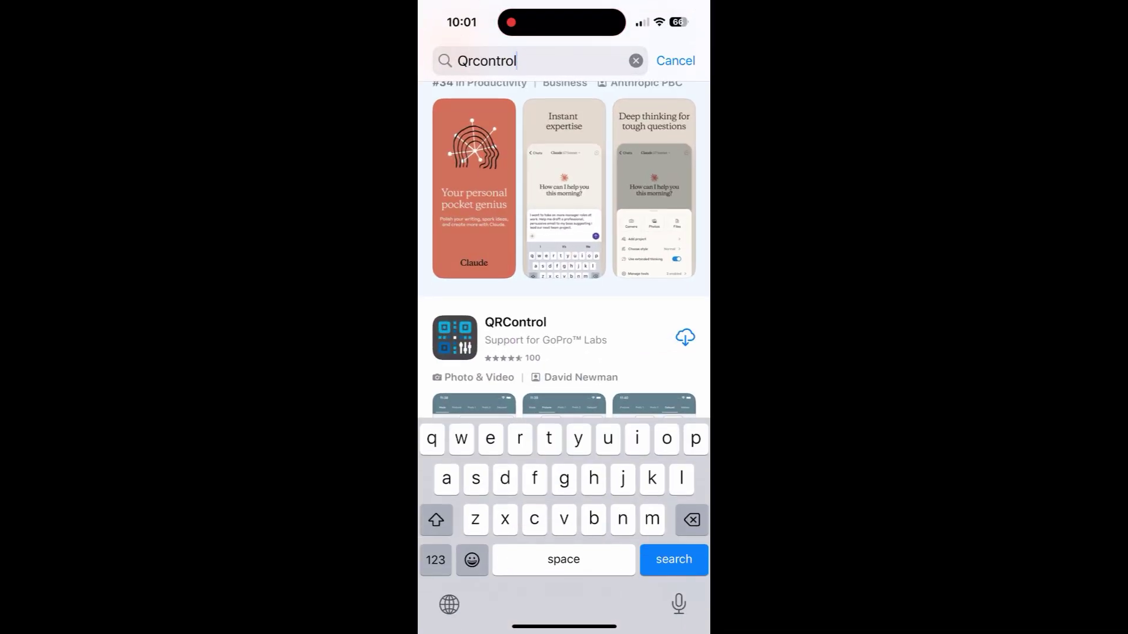
left_click(685, 337)
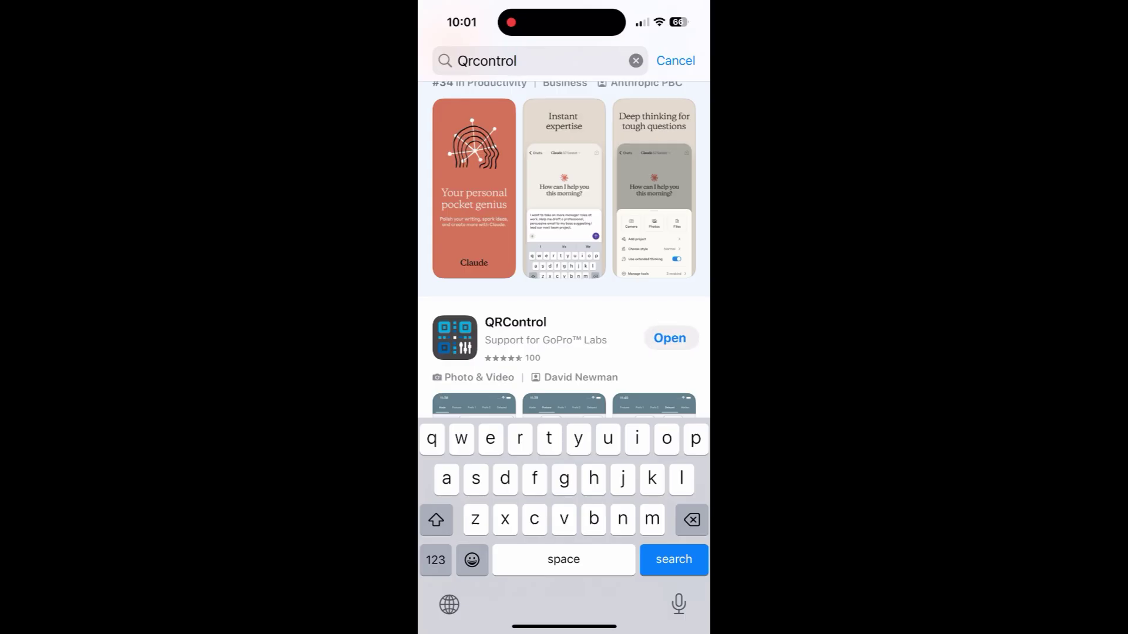
left_click(670, 338)
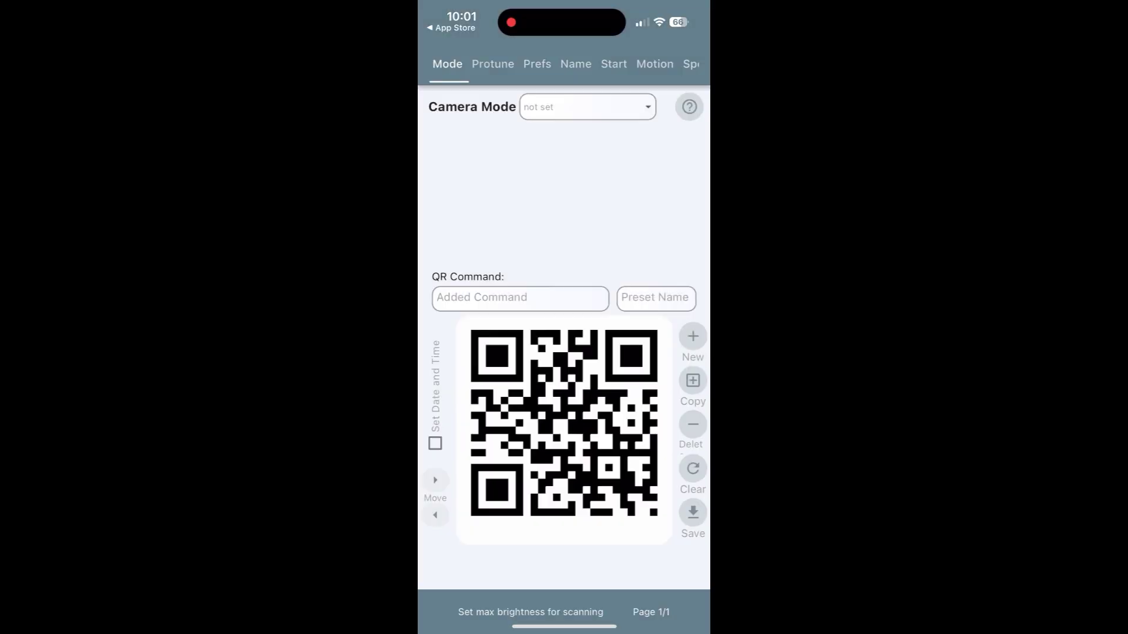
- Create a QR command for the extra feature TUSB and make it permanent
scroll(564, 64, "right", 5)
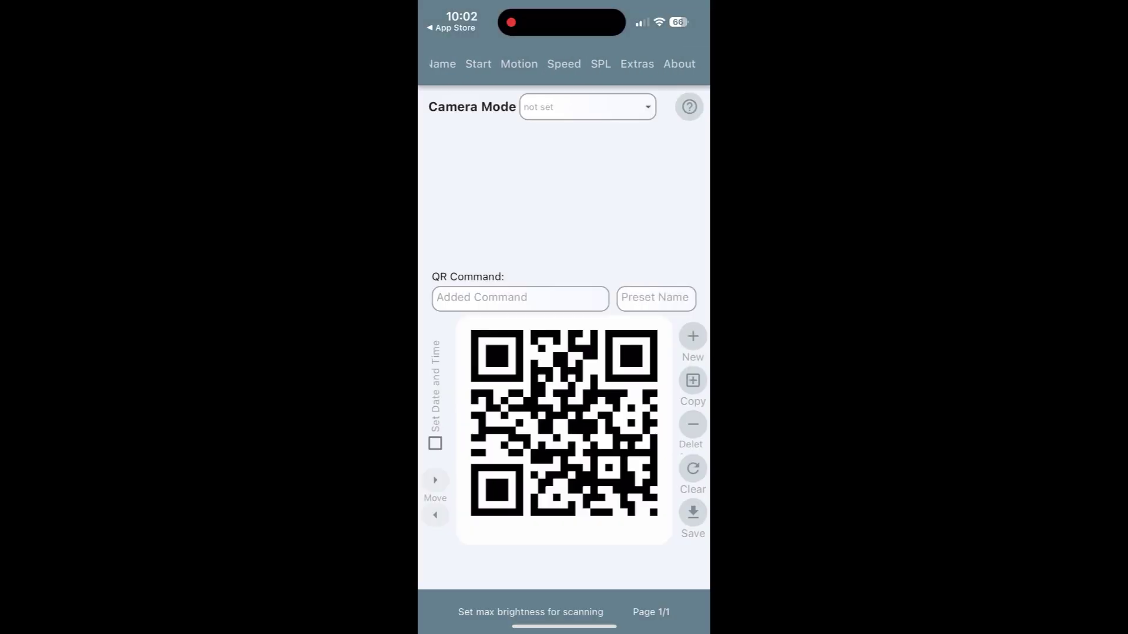
left_click(636, 64)
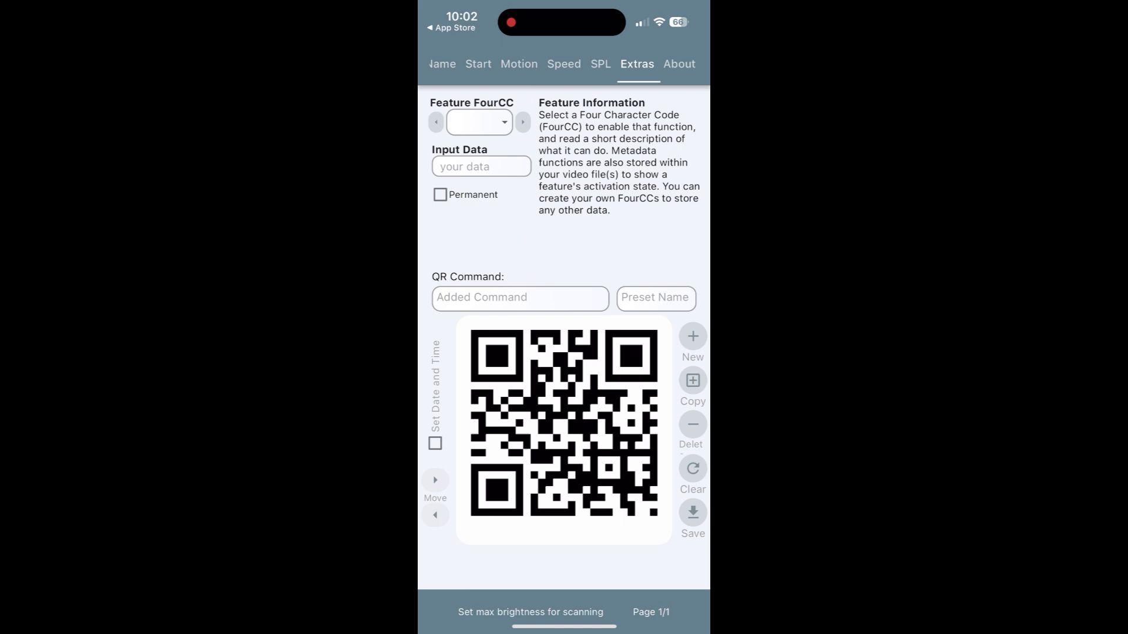
left_click(479, 122)
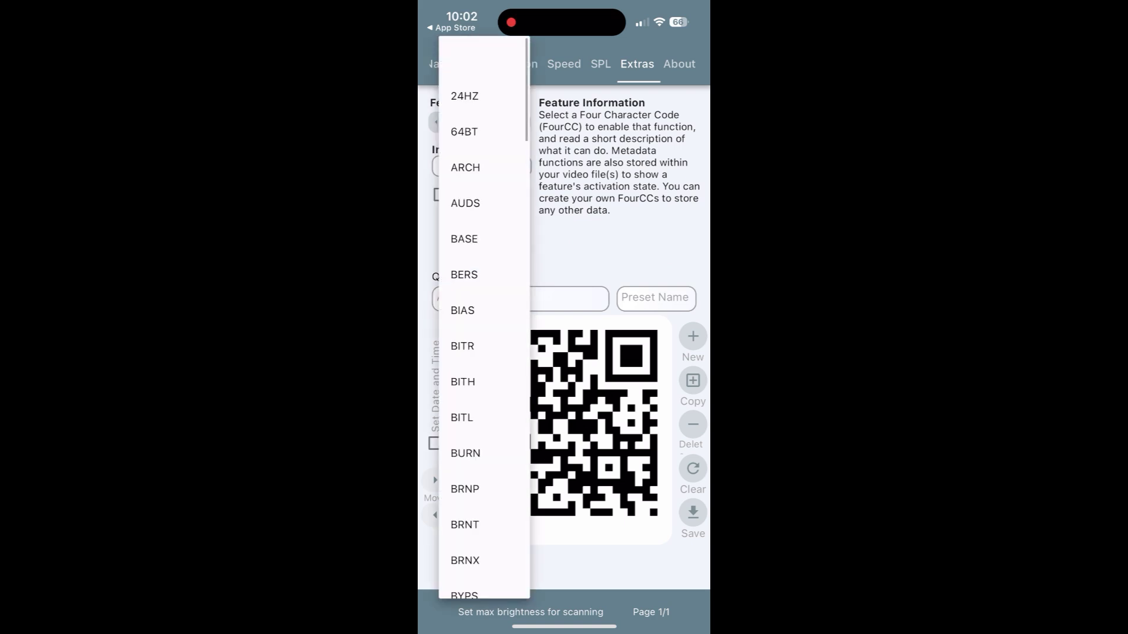
scroll(484, 317, "down", 20)
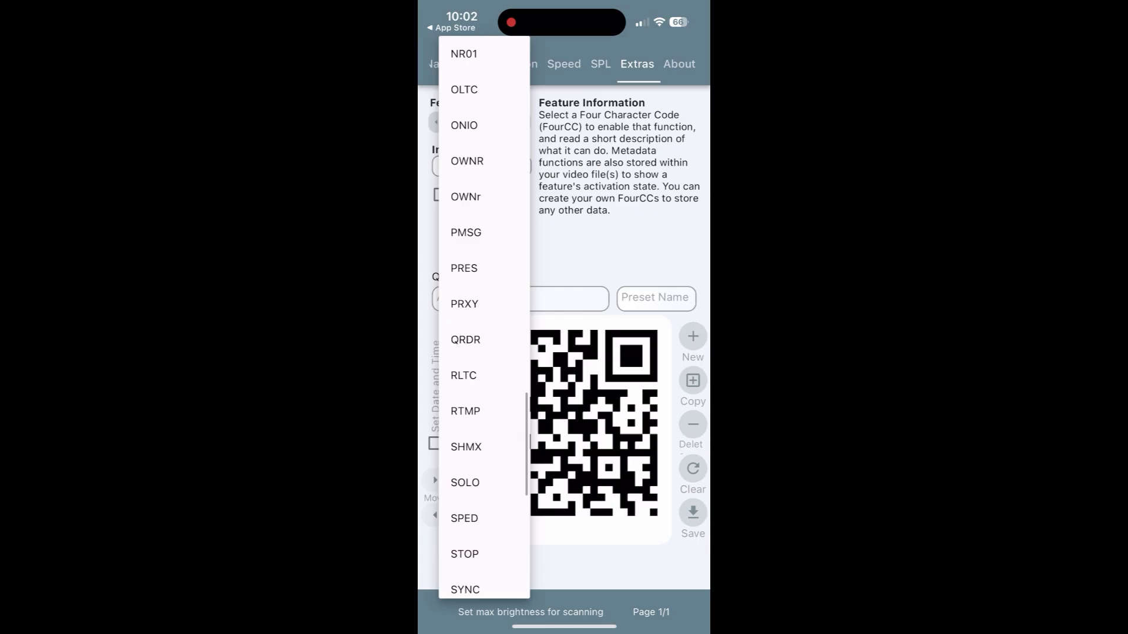
scroll(484, 317, "down", 8)
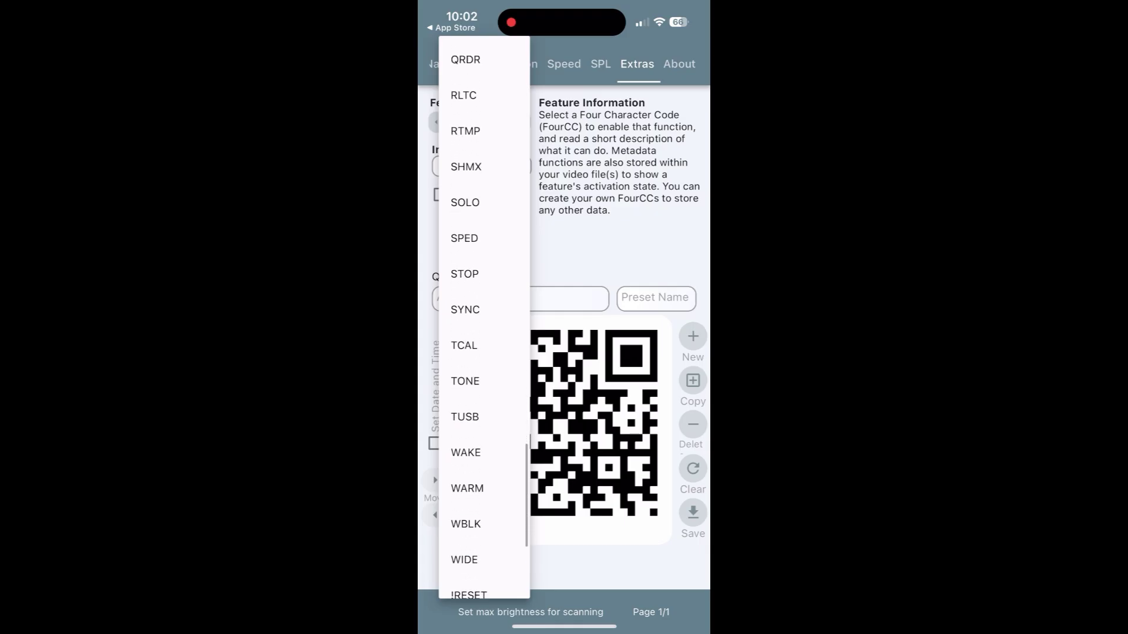
left_click(465, 417)
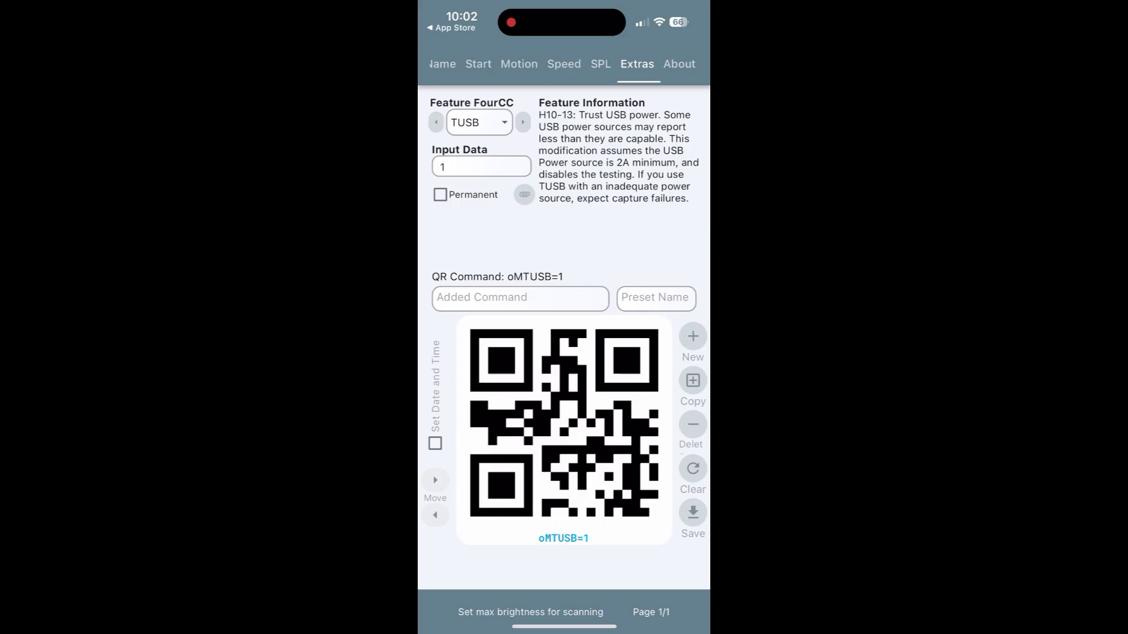
left_click(440, 194)
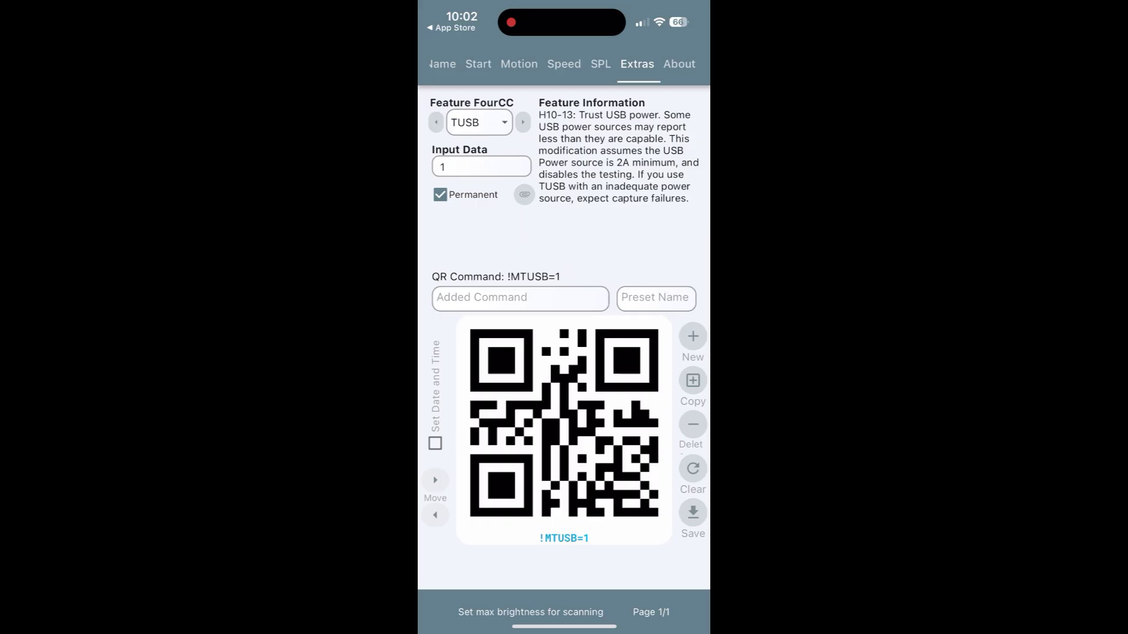